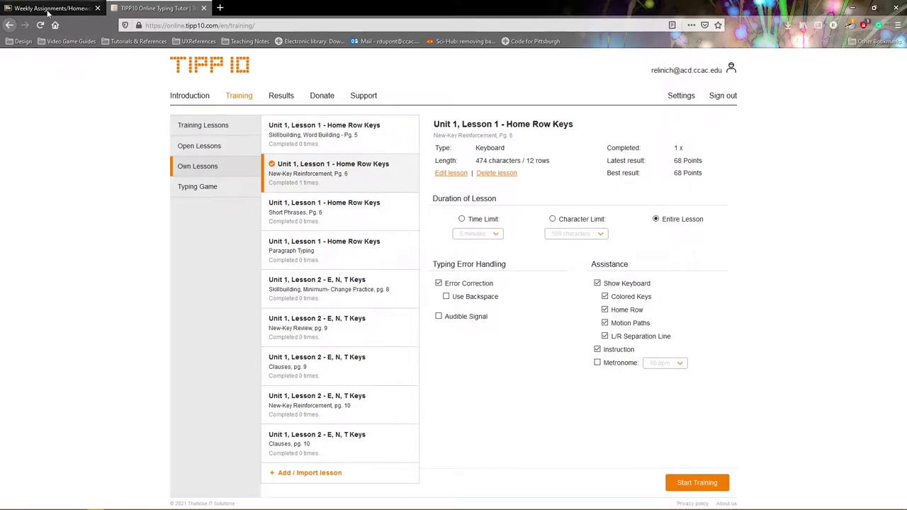
# - Look at the Unit 1, Lesson 1: New-Key Reinforcement assignment on Blackboard and return to TIPP10
pyautogui.click(47, 9)
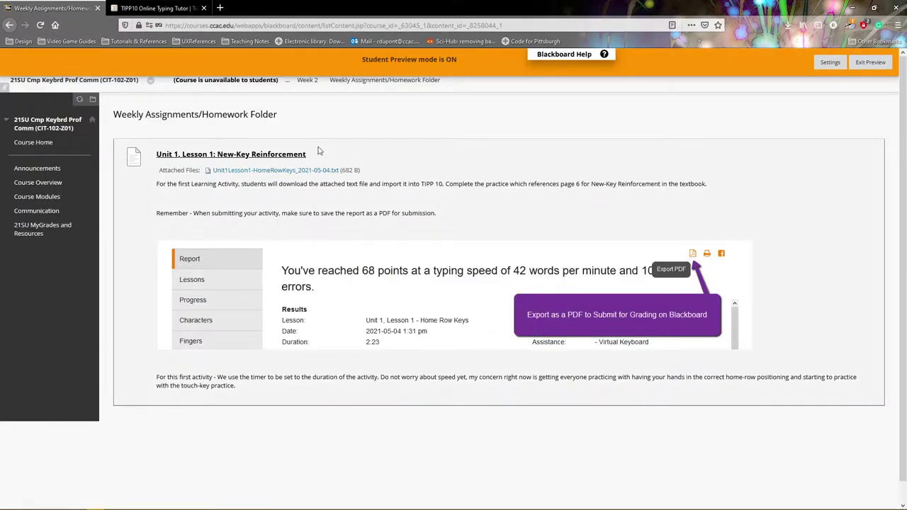
pyautogui.click(151, 10)
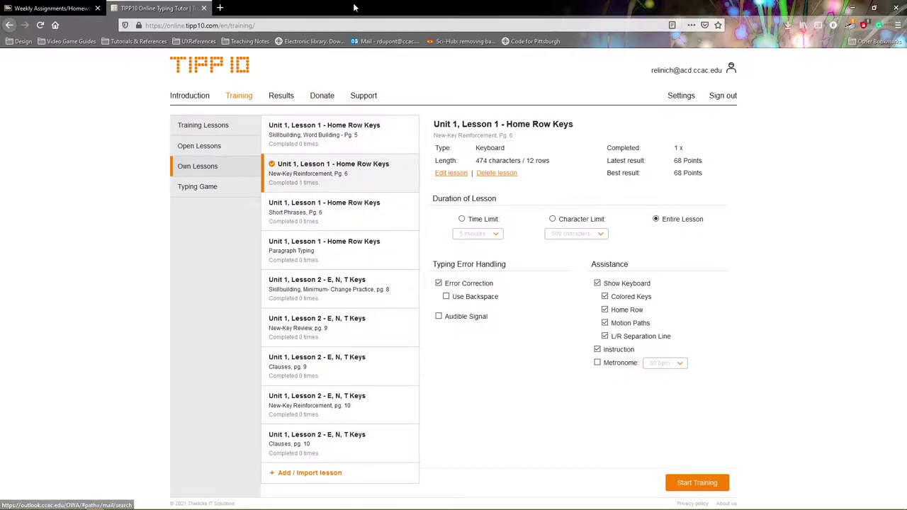
# - Move the browser window aside to uncover the desktop, and create a folder named CIT102 below the Recycle Bin
pyautogui.moveTo(375, 8); pyautogui.dragTo(425, 49)
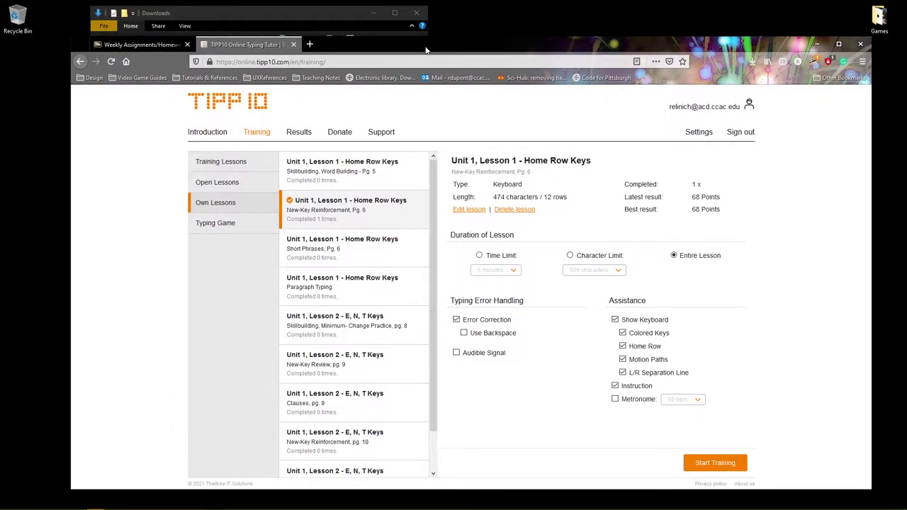
pyautogui.moveTo(425, 49); pyautogui.dragTo(438, 47)
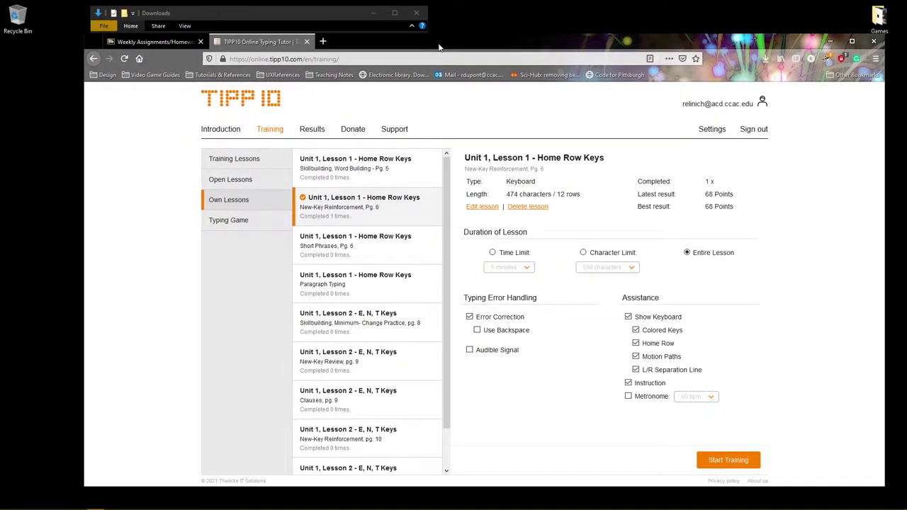
pyautogui.click(39, 94)
pyautogui.rightClick(39, 94)
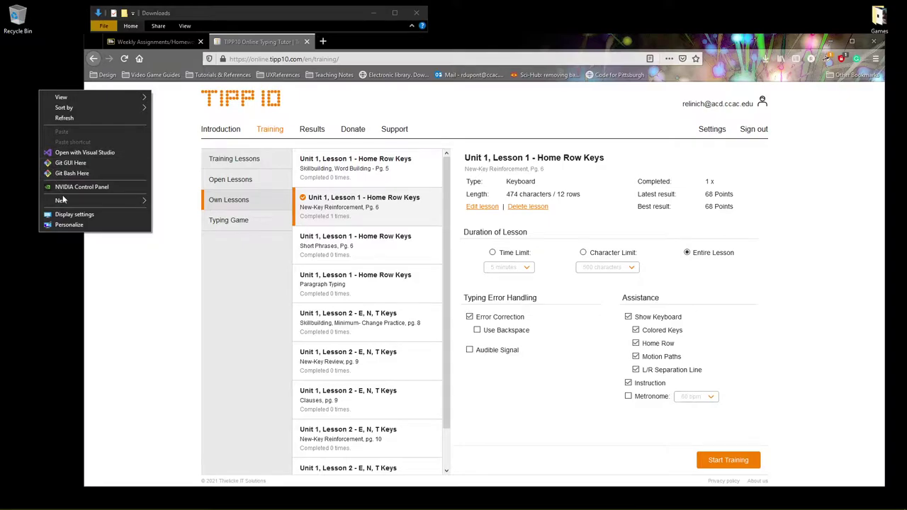
pyautogui.moveTo(62, 200)
pyautogui.click(174, 201)
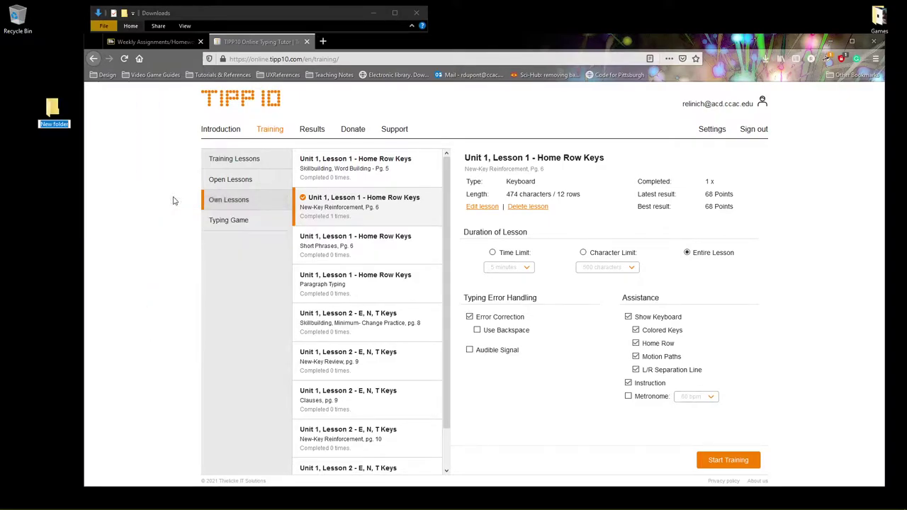
pyautogui.write('CIT102')
pyautogui.press('Return')
pyautogui.moveTo(60, 111); pyautogui.dragTo(21, 65)
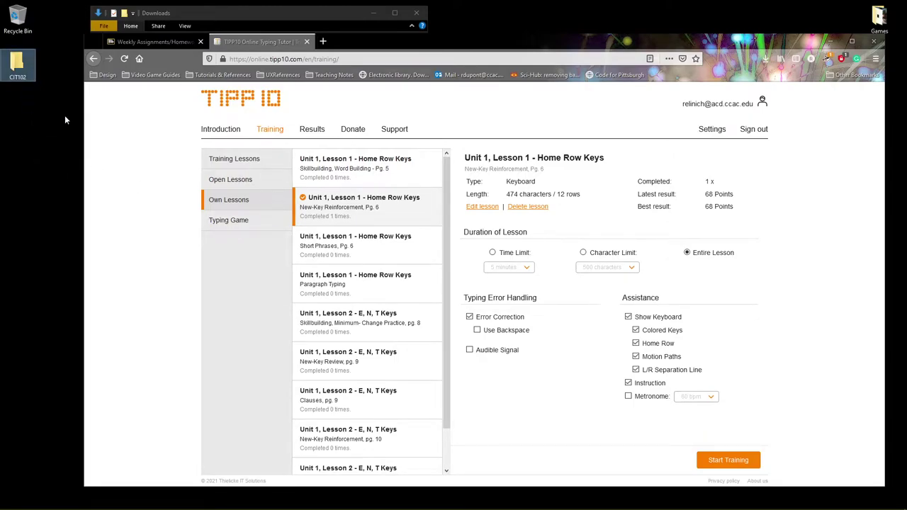
# - View the text file attached to the New-Key Reinforcement assignment on Blackboard, and close it again
pyautogui.click(132, 41)
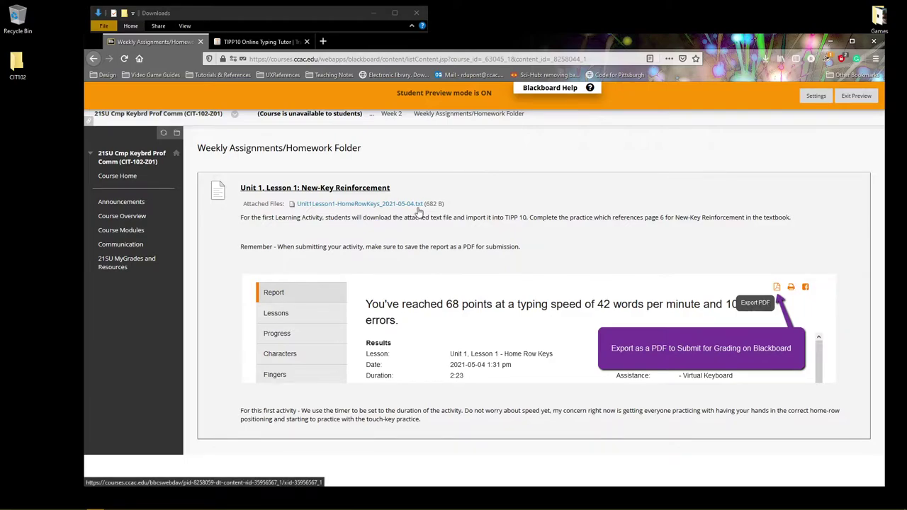
pyautogui.click(353, 207)
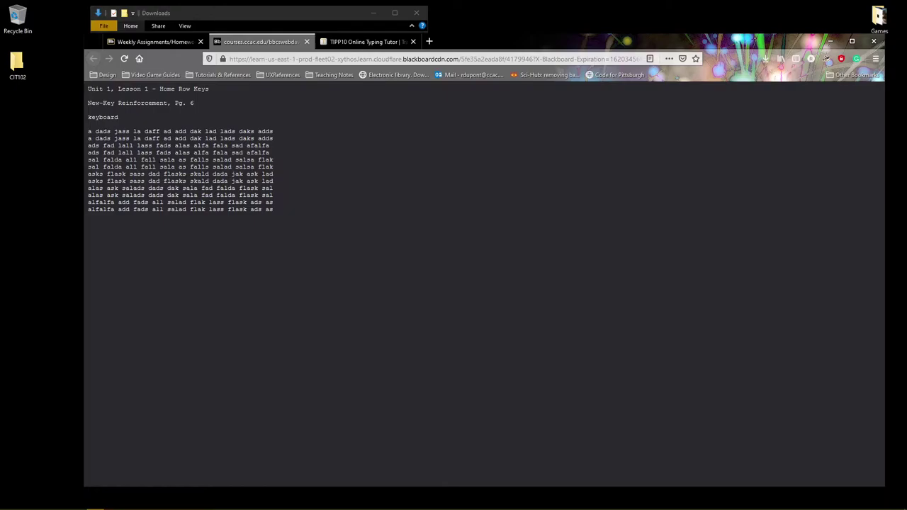
pyautogui.click(306, 42)
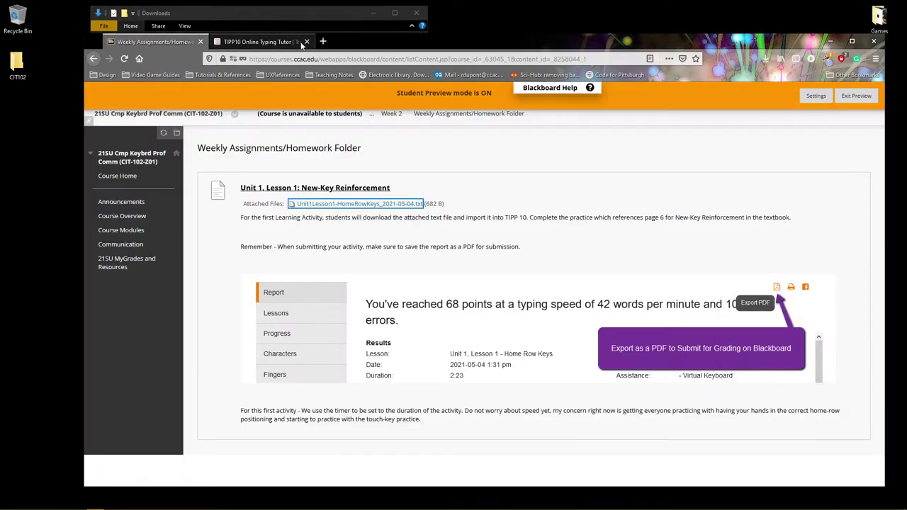
# - Save the attached Unit1Lesson1-HomeRowKeys_2021-05-04 text file into the CIT102 desktop folder and check the folder's contents
pyautogui.rightClick(342, 207)
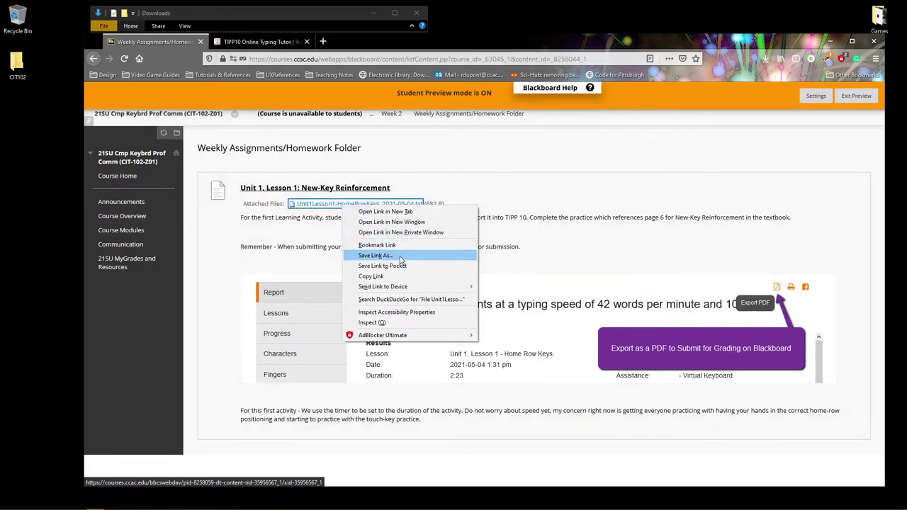
pyautogui.click(400, 257)
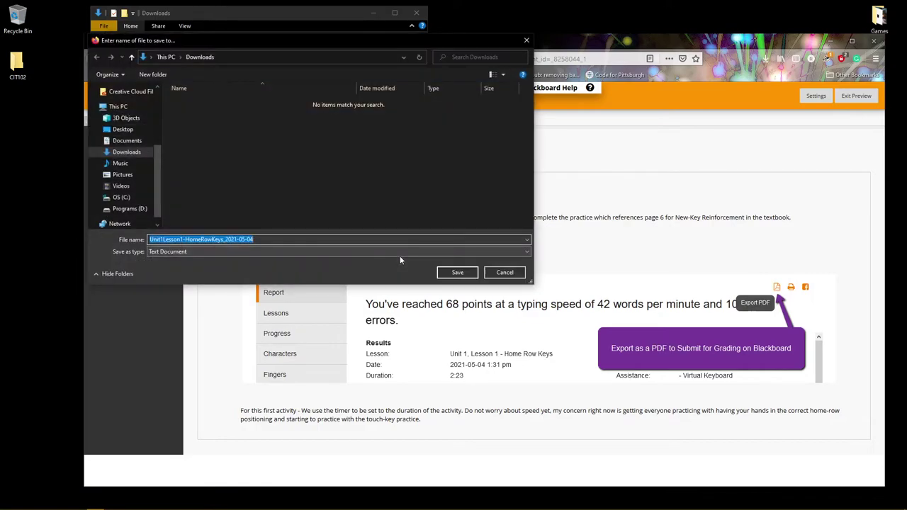
pyautogui.click(135, 130)
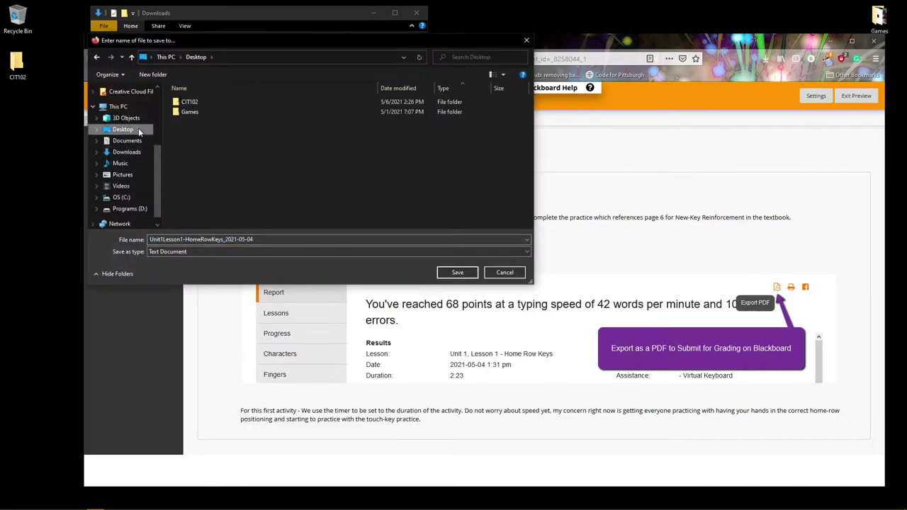
pyautogui.doubleClick(186, 102)
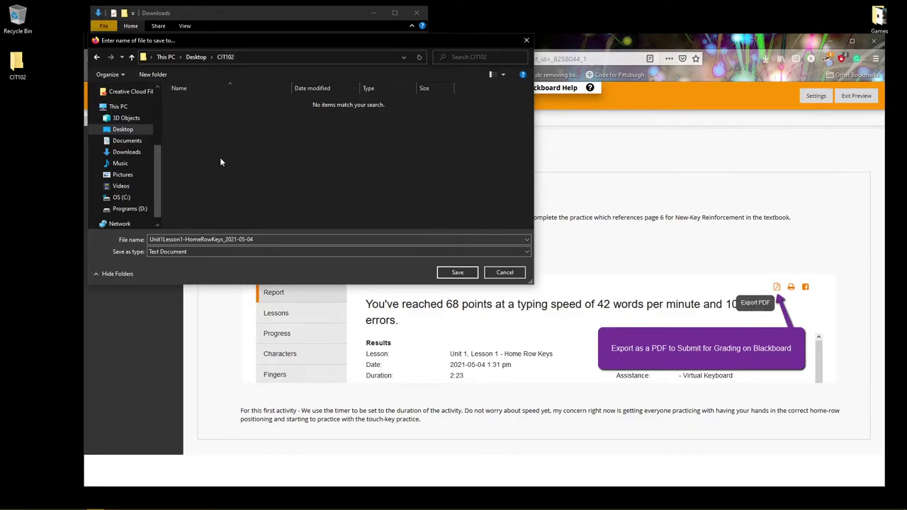
pyautogui.moveTo(260, 41); pyautogui.dragTo(414, 221)
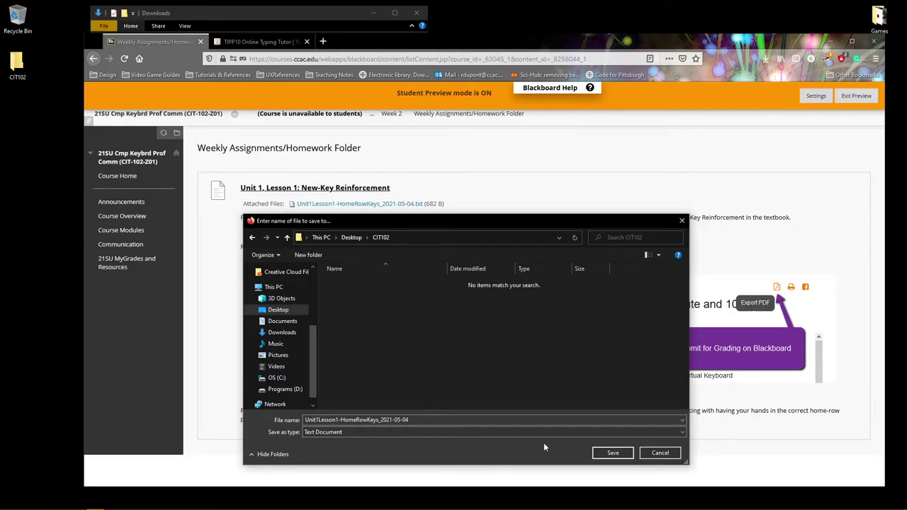
pyautogui.click(601, 454)
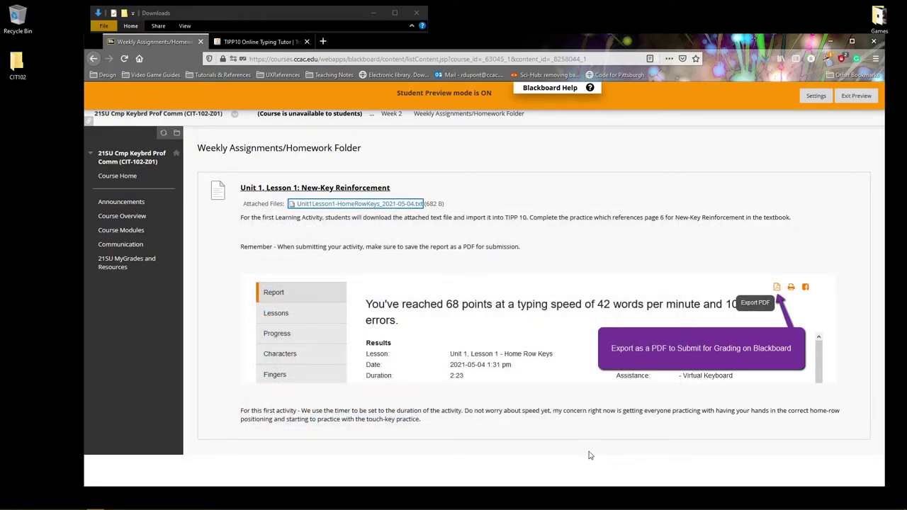
pyautogui.doubleClick(19, 61)
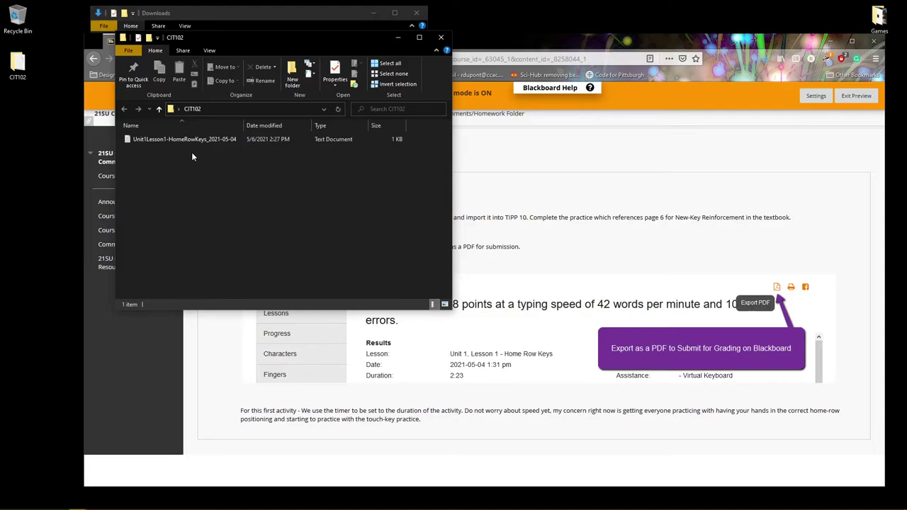
pyautogui.click(464, 49)
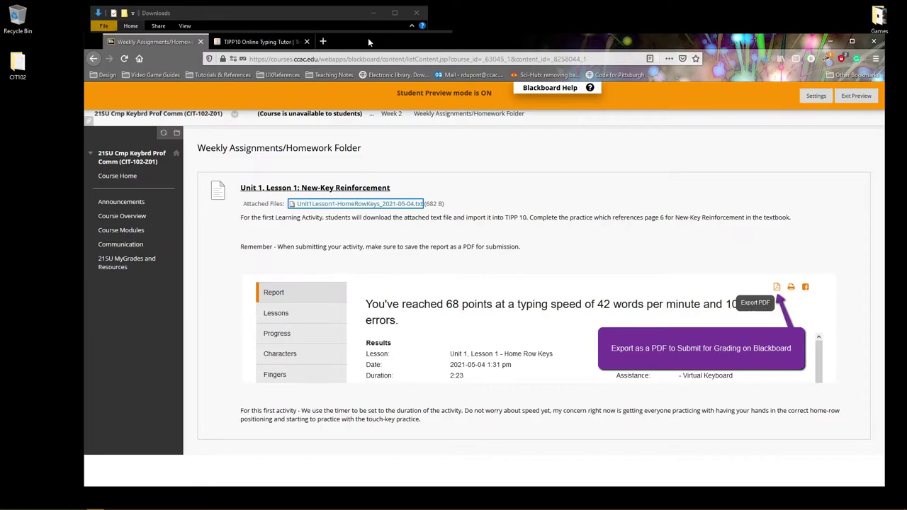
# - Switch to TIPP10 and show the own lessons in the training area
pyautogui.click(262, 42)
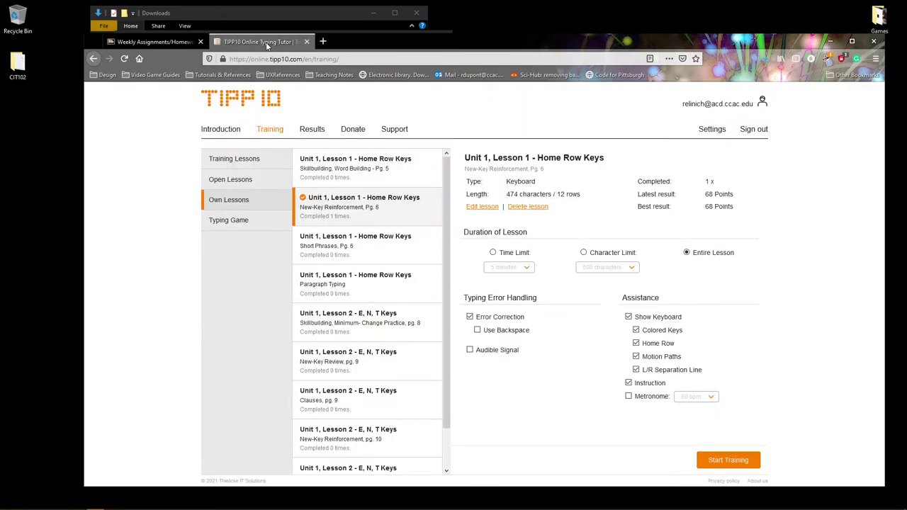
pyautogui.click(265, 137)
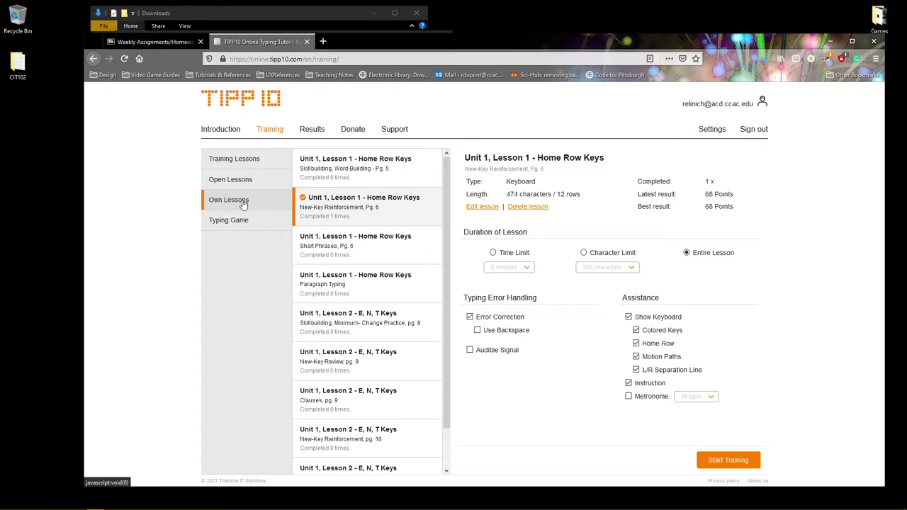
pyautogui.click(225, 202)
# - Import Unit1Lesson1-HomeRowKeys_2021-05-04 from the CIT102 folder into a new own lesson, and discard that lesson without saving
pyautogui.scroll(-1, 329, 257)
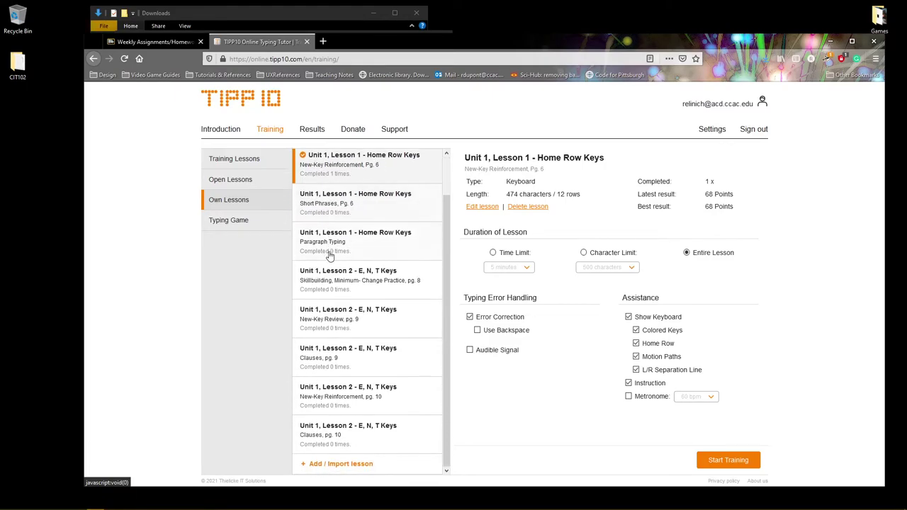
pyautogui.click(344, 465)
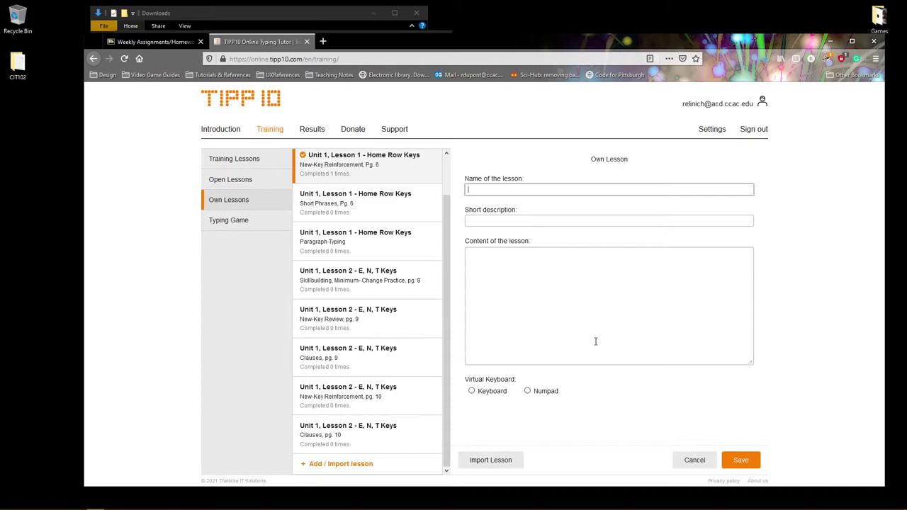
pyautogui.click(491, 460)
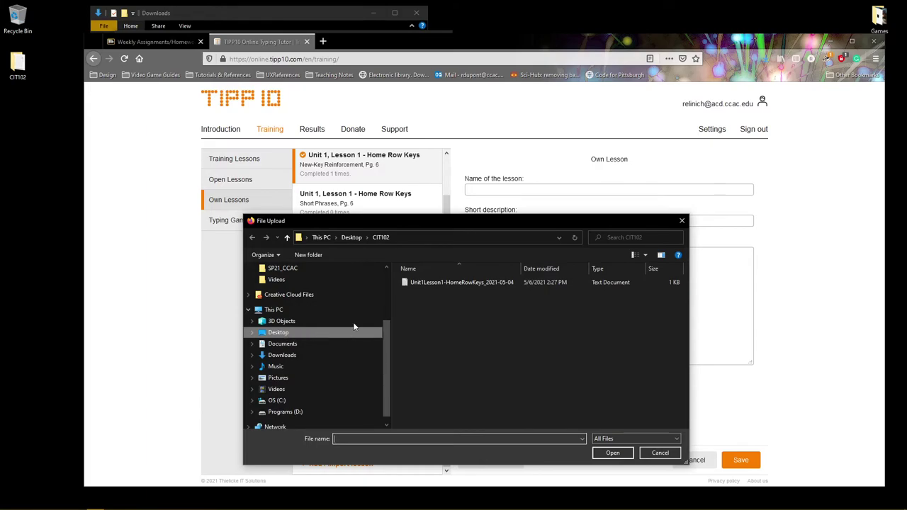
pyautogui.click(444, 281)
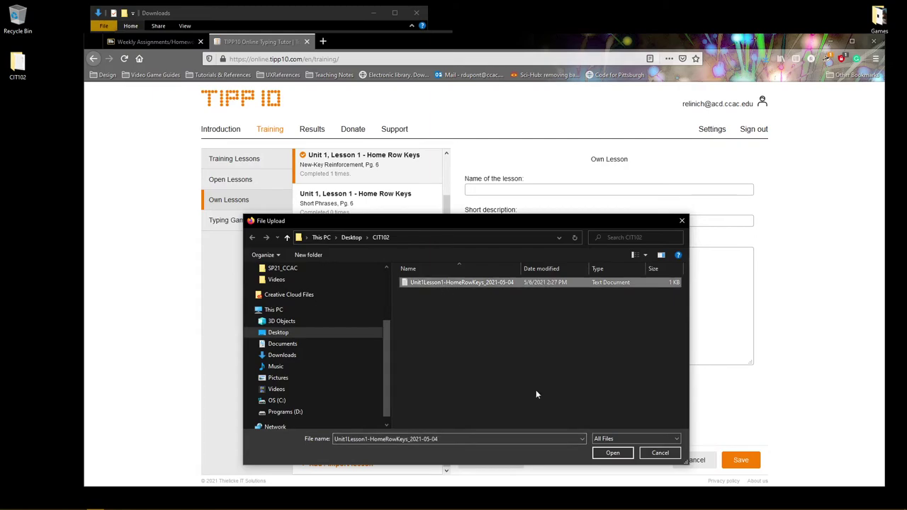
pyautogui.click(611, 453)
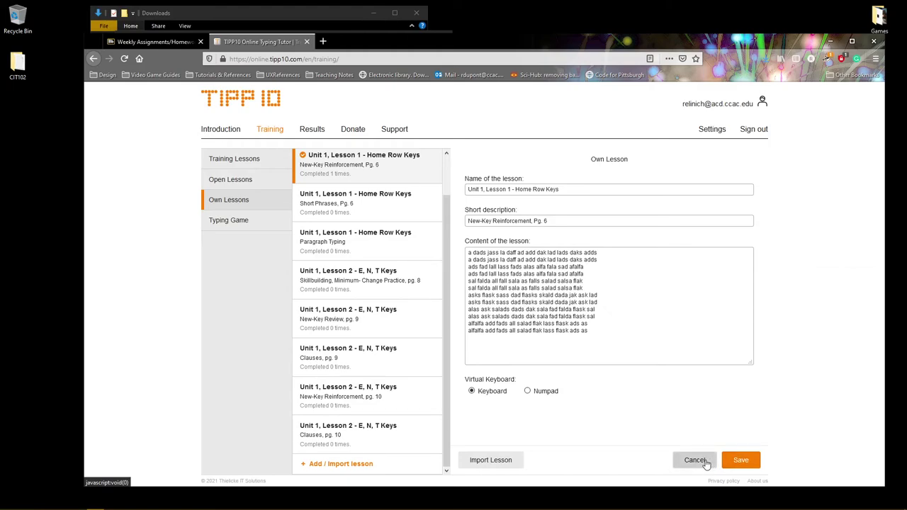
pyautogui.click(704, 462)
# - Select the existing Unit 1, Lesson 1 - Home Row Keys lesson for New-Key Reinforcement, Pg. 6
pyautogui.scroll(1, 365, 350)
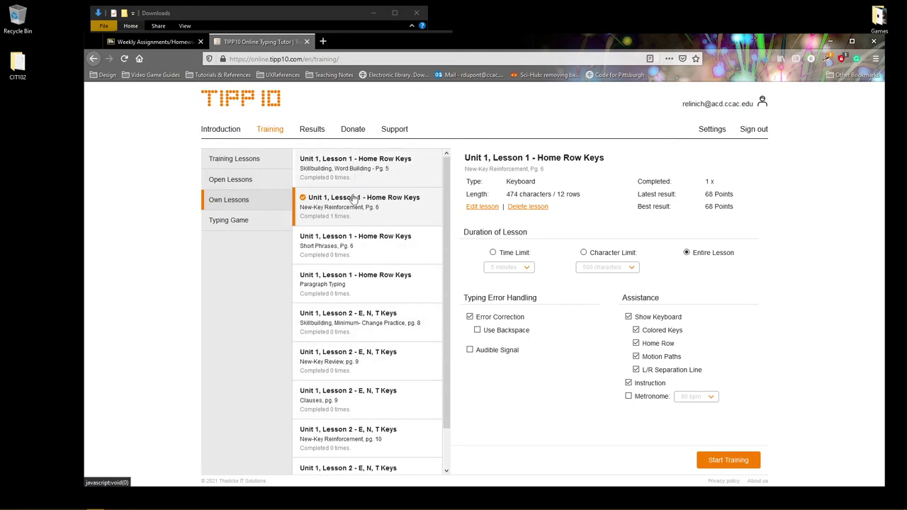
pyautogui.click(418, 216)
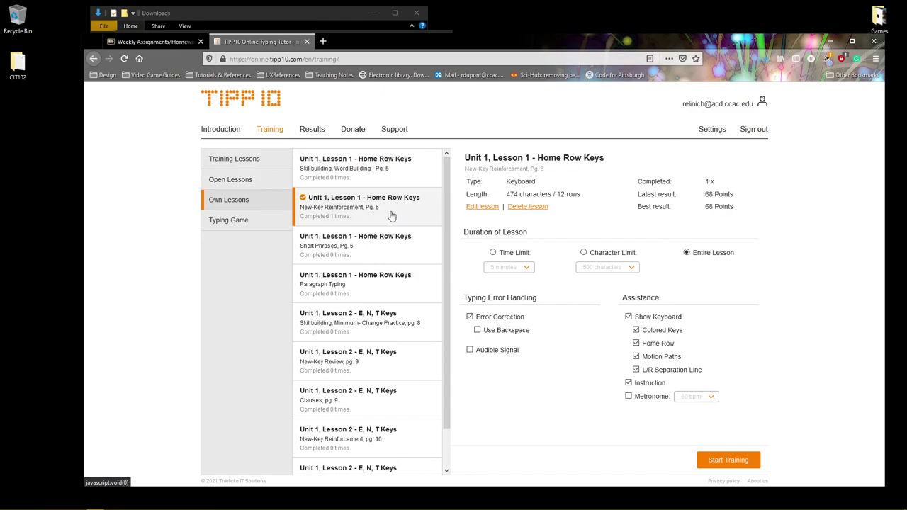